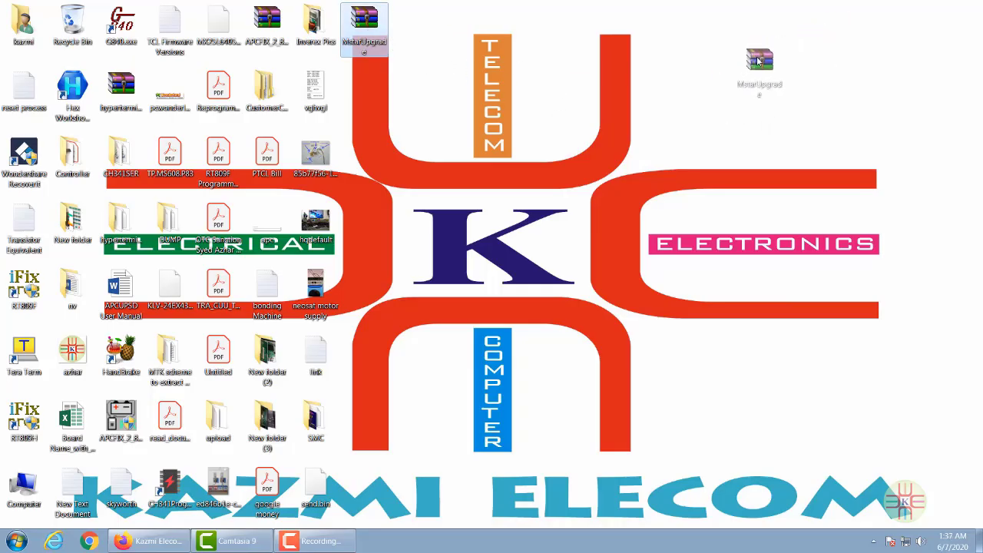
Open the MstarUpgrade archive on the desktop, examine the file it contains, and close the archive
double_click(369, 24)
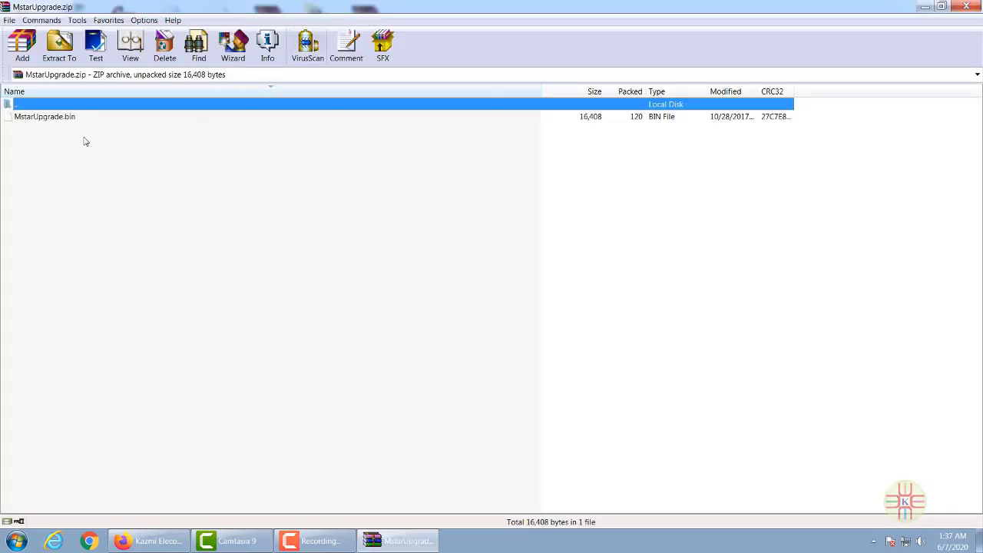
left_click(59, 120)
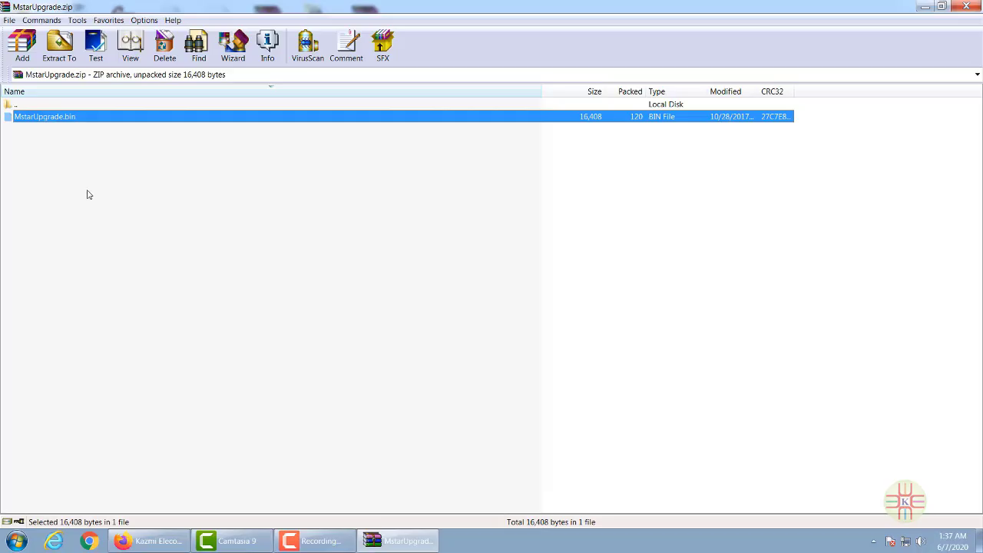
left_click(75, 148)
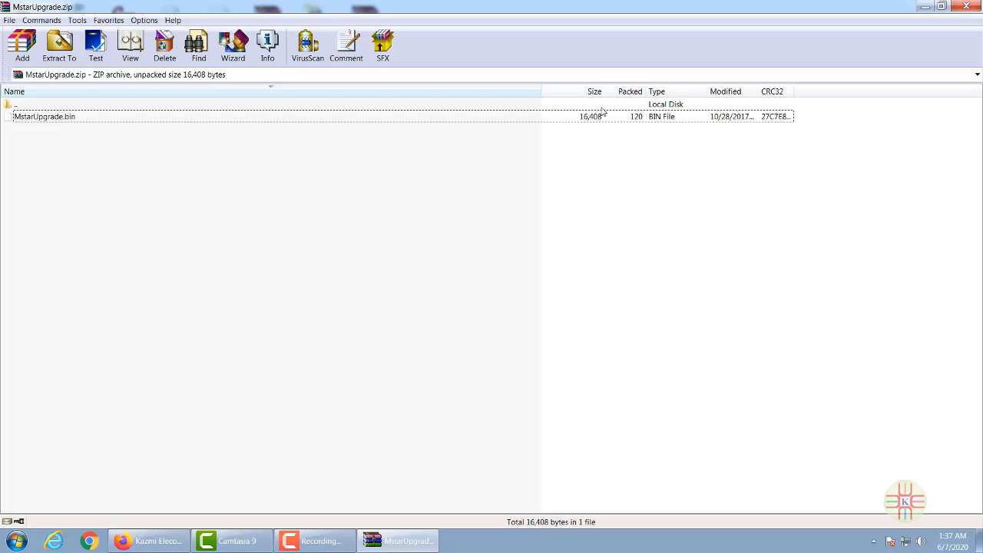
left_click(967, 7)
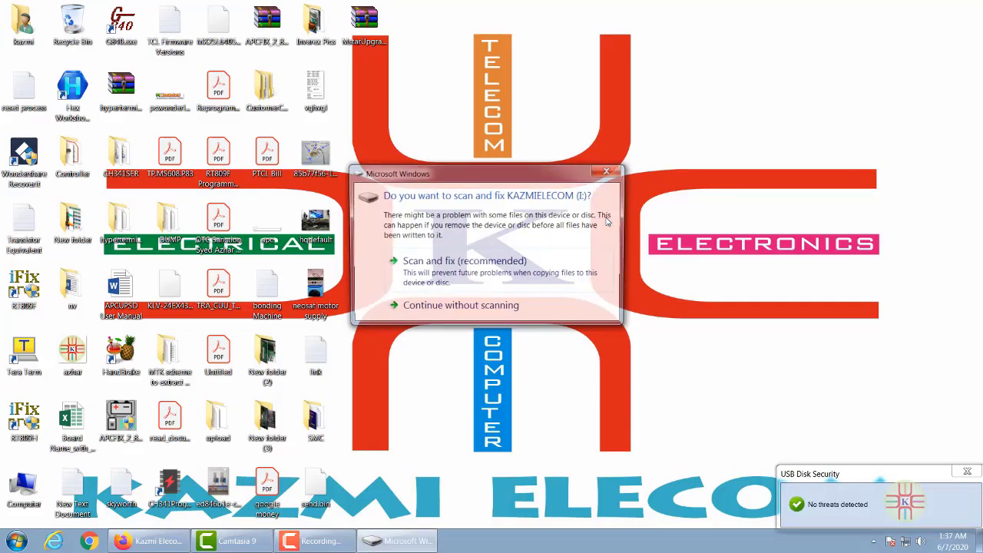
Open the inserted KAZMIELECOM (I:) drive without scanning it, then minimize its folder window
left_click(474, 307)
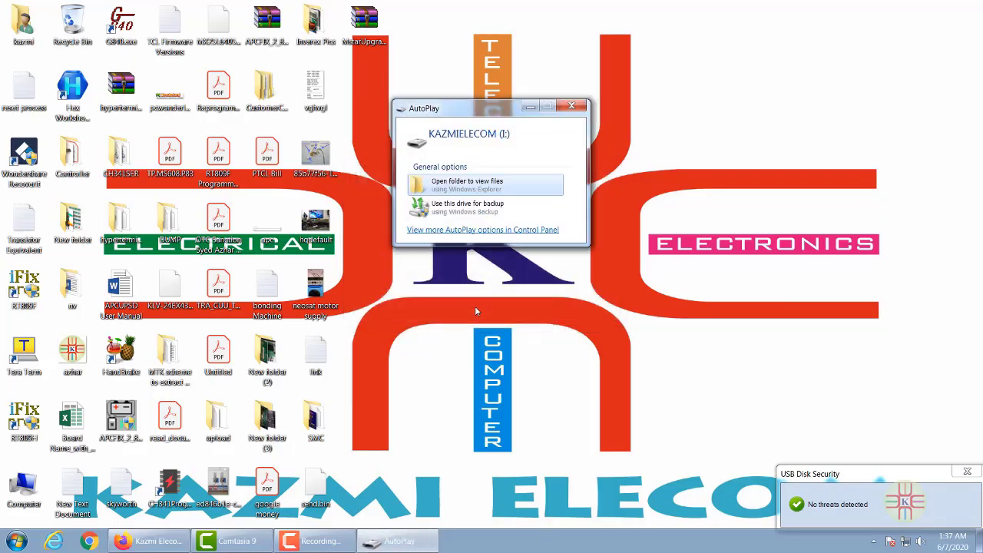
left_click(489, 185)
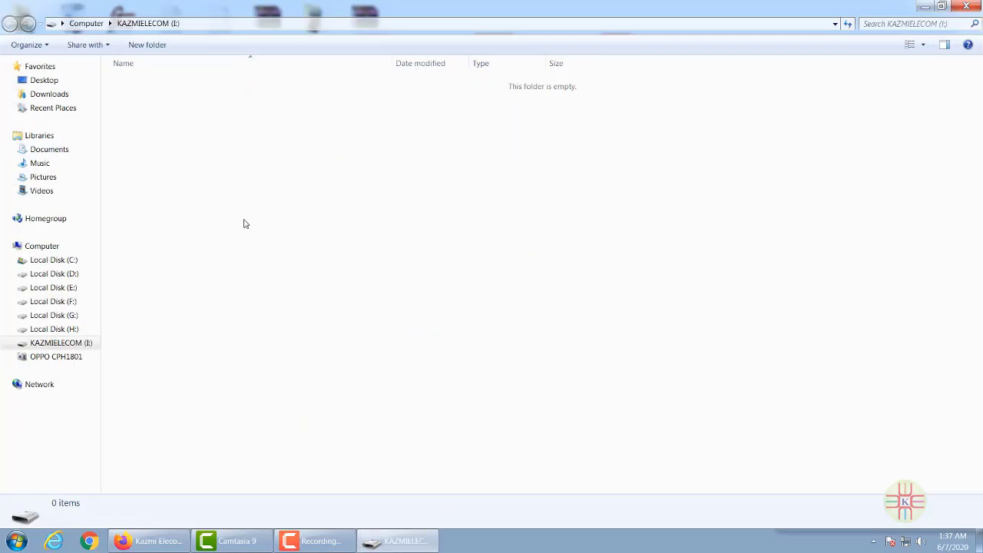
left_click(396, 547)
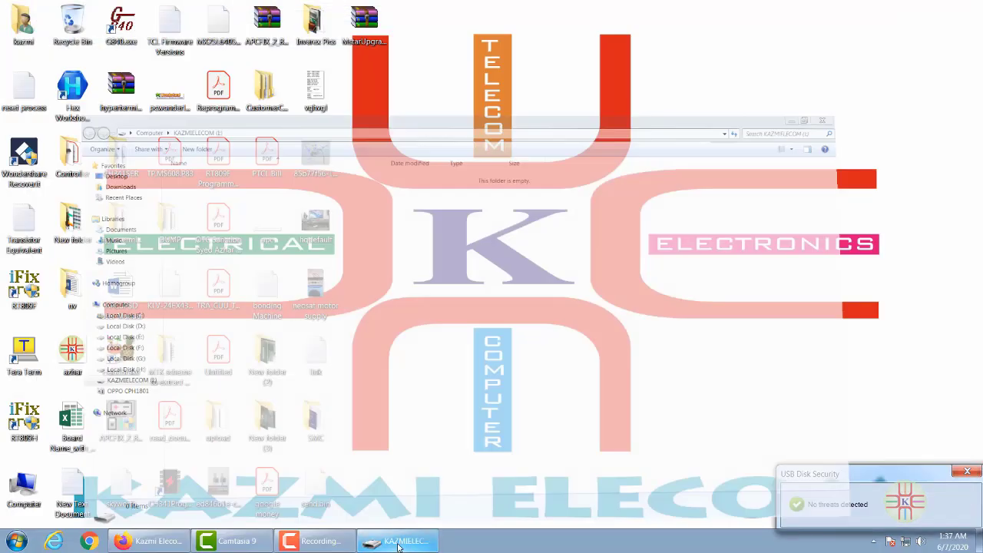
Send a copy of the desktop's MstarUpgrade archive to the KAZMIELECOM (I:) drive
right_click(364, 28)
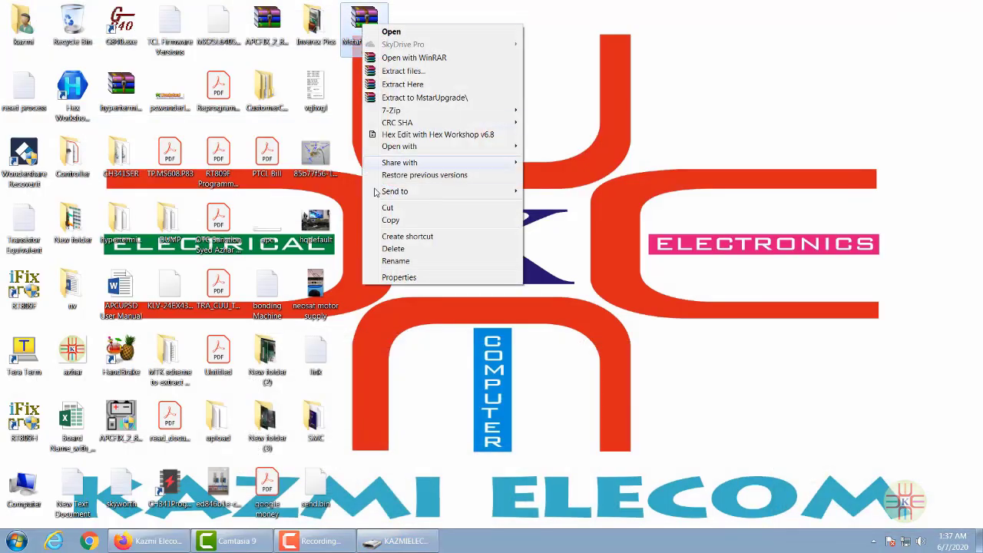
mouse_move(411, 196)
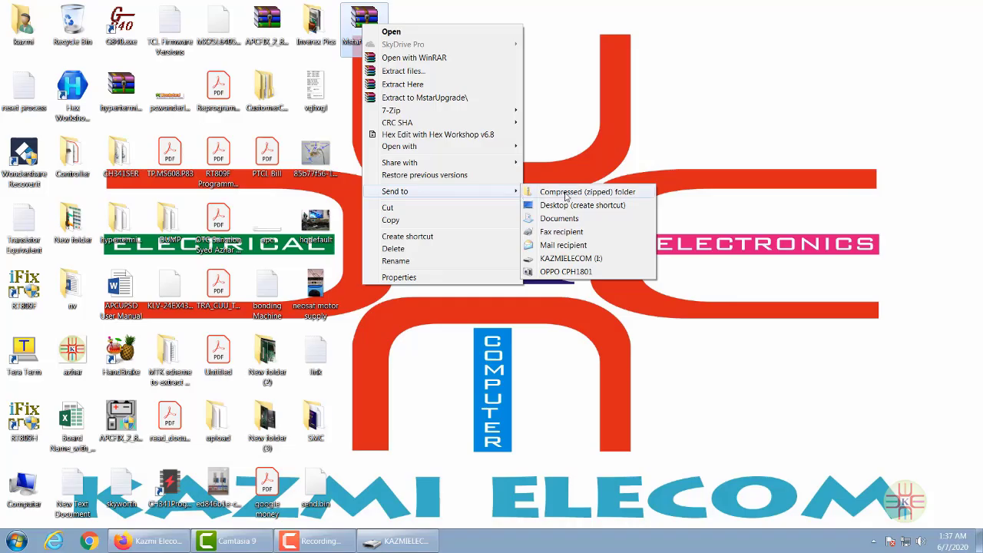
left_click(597, 259)
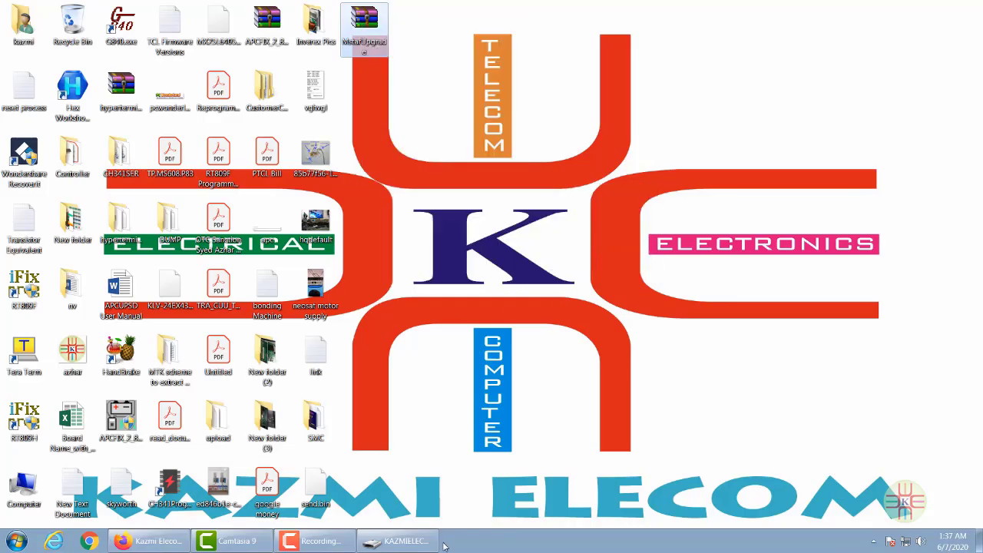
Extract the MstarUpgrade archive directly into the root of the KAZMIELECOM (I:) drive
mouse_move(411, 546)
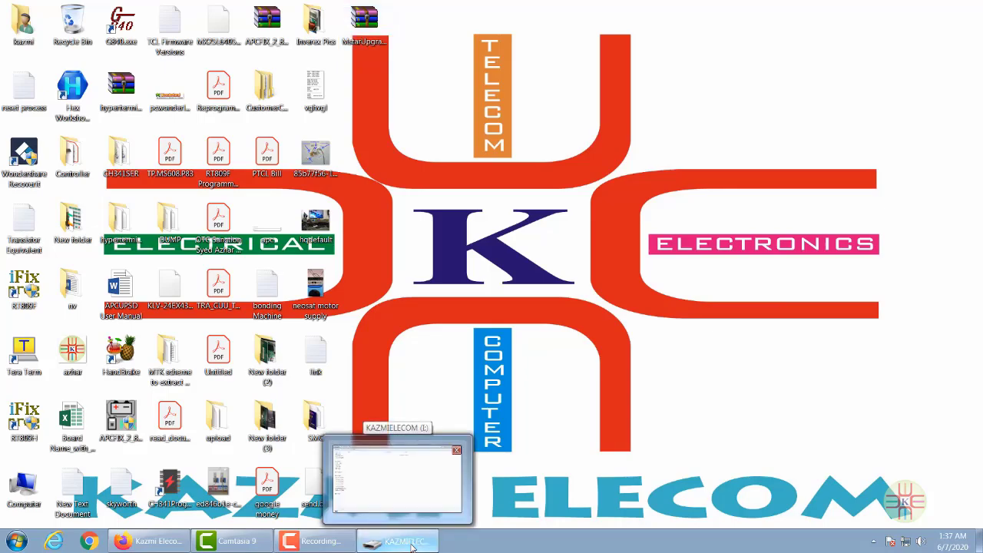
left_click(427, 430)
left_click(158, 84)
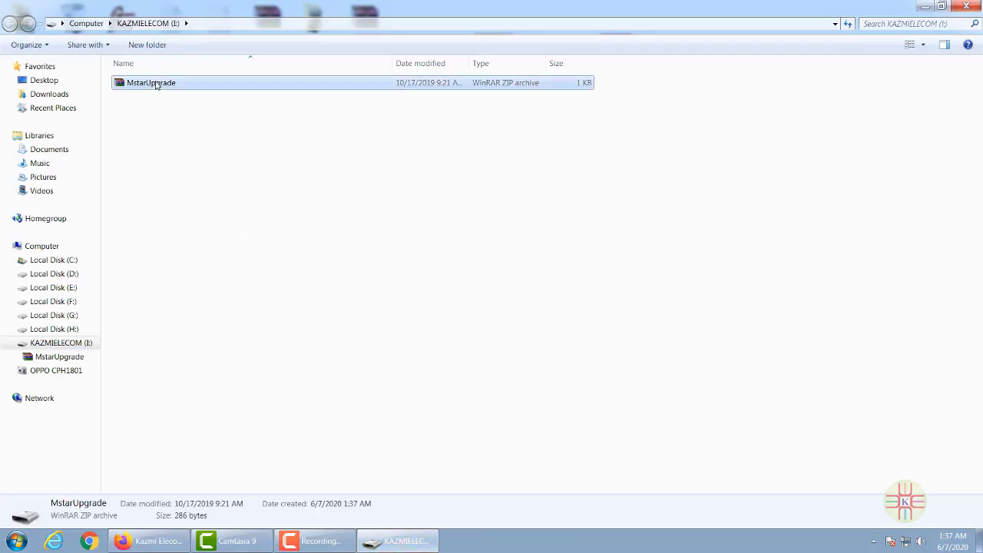
right_click(158, 84)
left_click(204, 143)
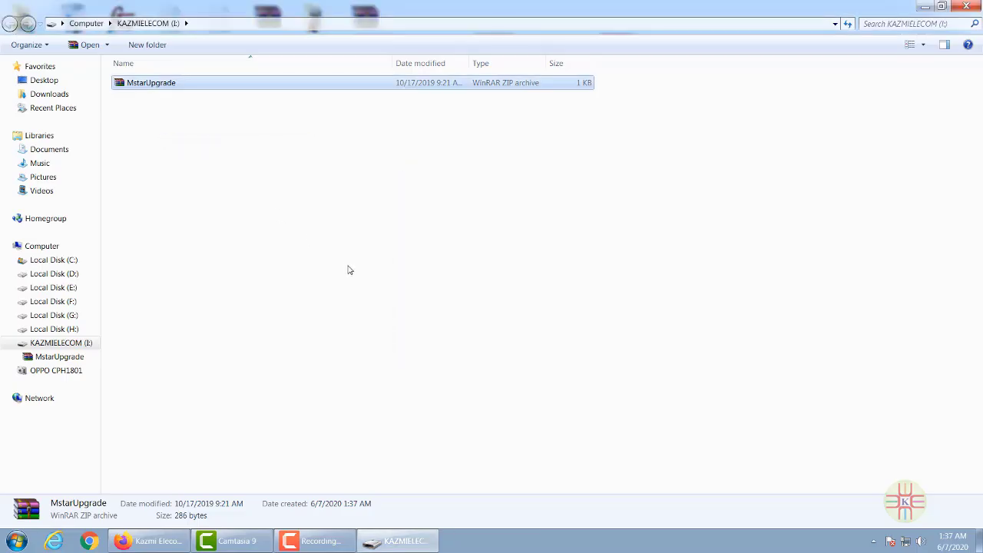
left_click(316, 239)
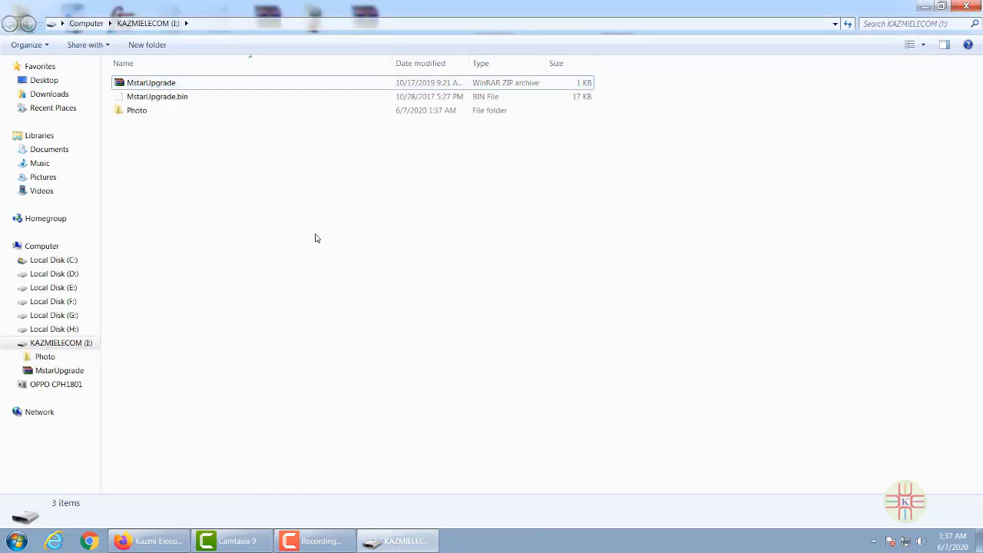
Permanently delete the MstarUpgrade ZIP archive and the Photo folder from the KAZMIELECOM (I:) drive, retrying the file in use
left_click(172, 88)
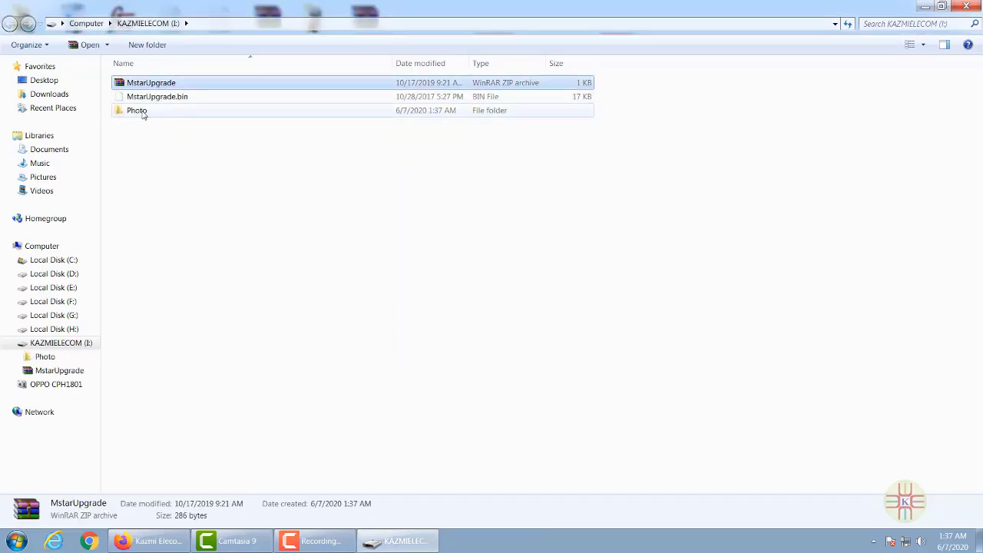
left_click(143, 114, "ctrl")
key("Delete")
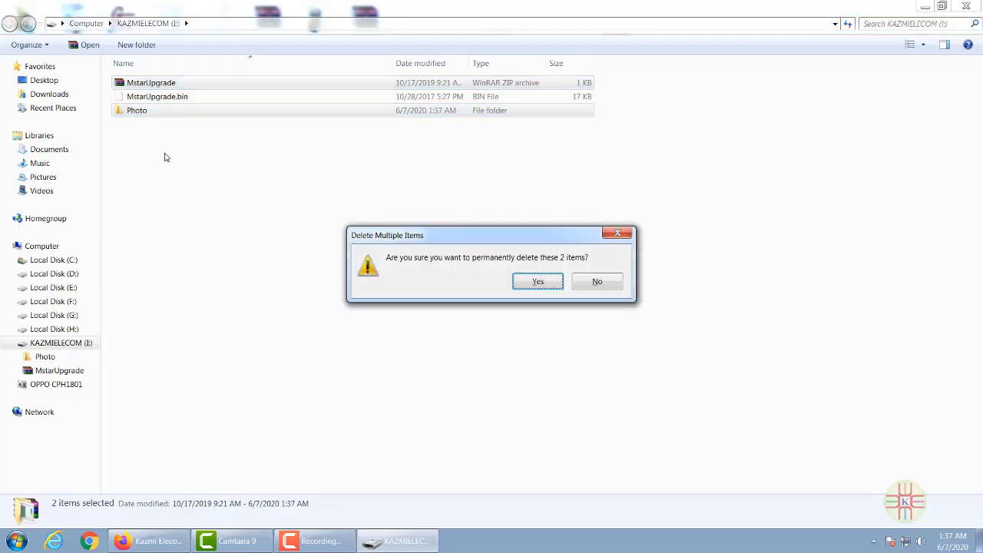
key("Return")
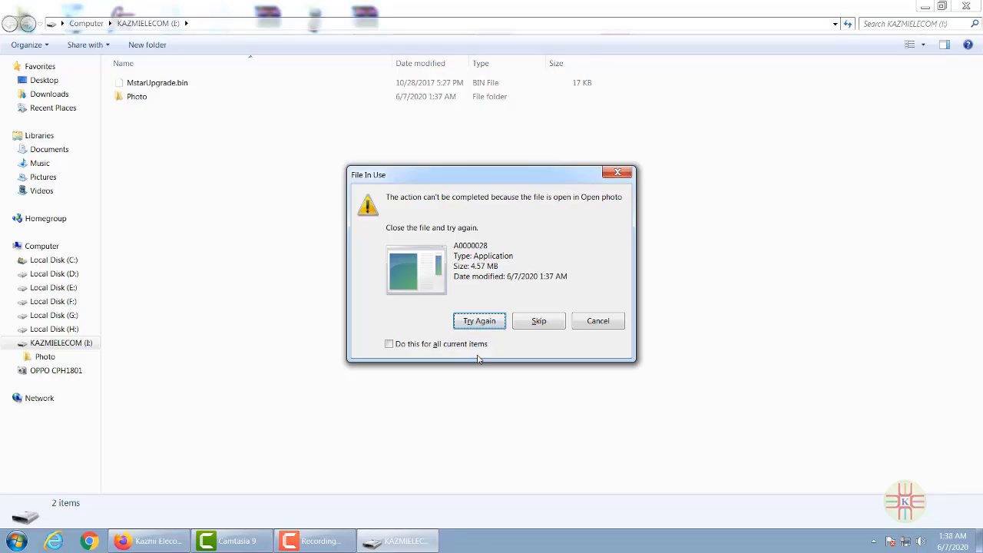
left_click(488, 322)
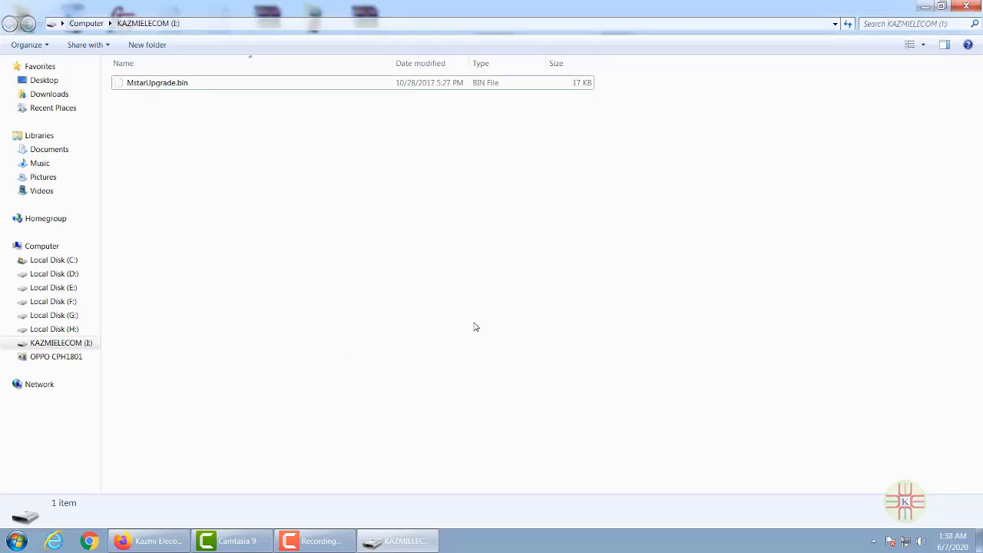
Refresh the KAZMIELECOM (I:) drive and examine the MstarUpgrade.bin entry and its size
right_click(241, 232)
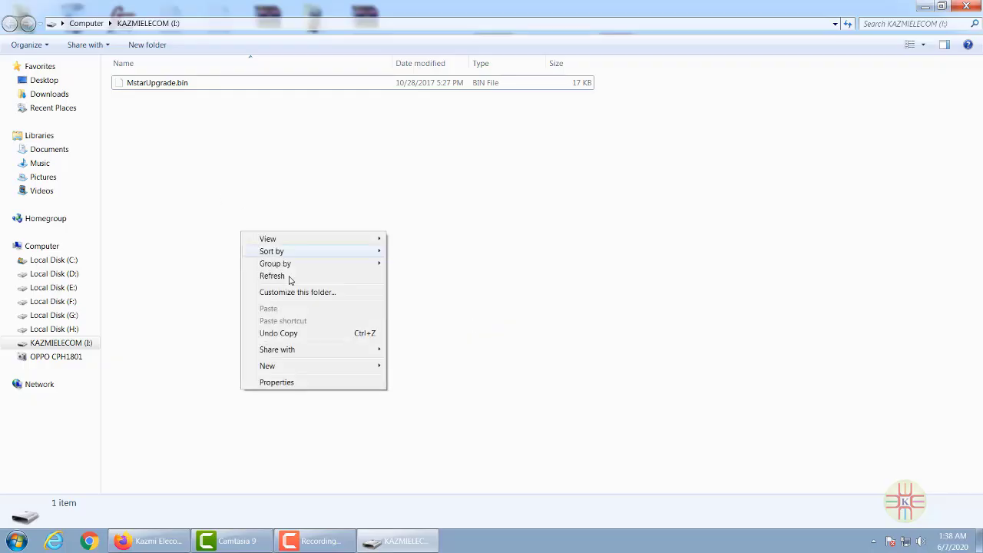
left_click(272, 276)
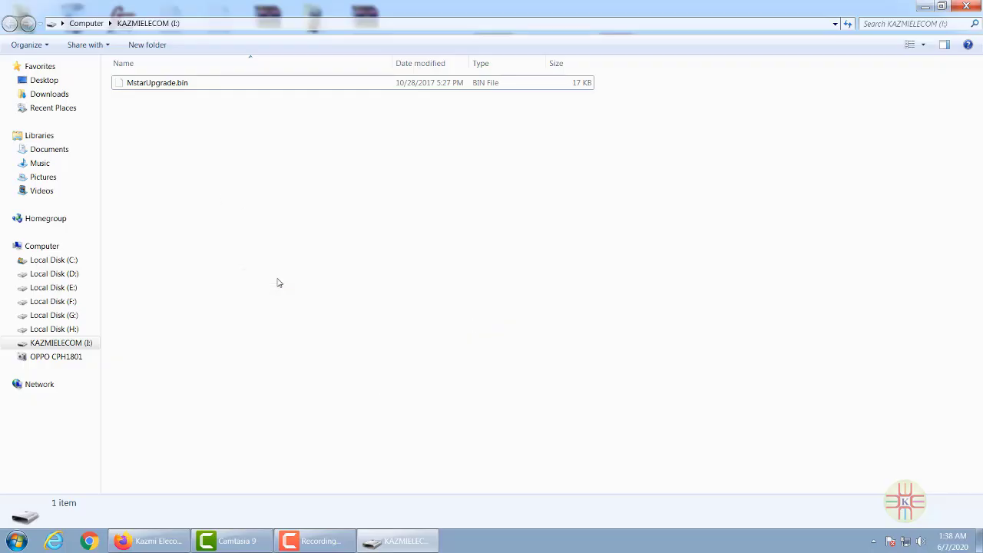
left_click(175, 83)
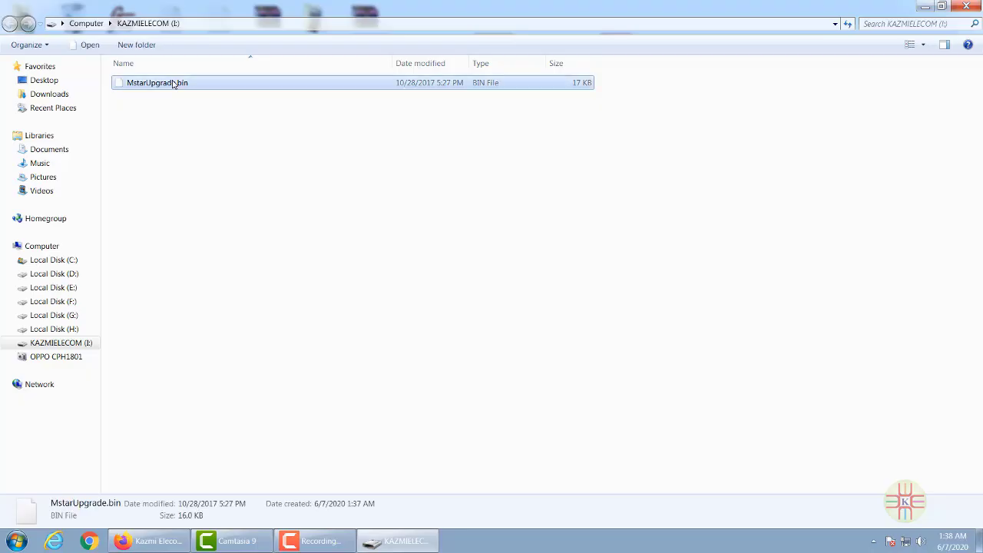
left_click(237, 159)
left_click_drag(607, 102, 548, 75)
left_click(388, 222)
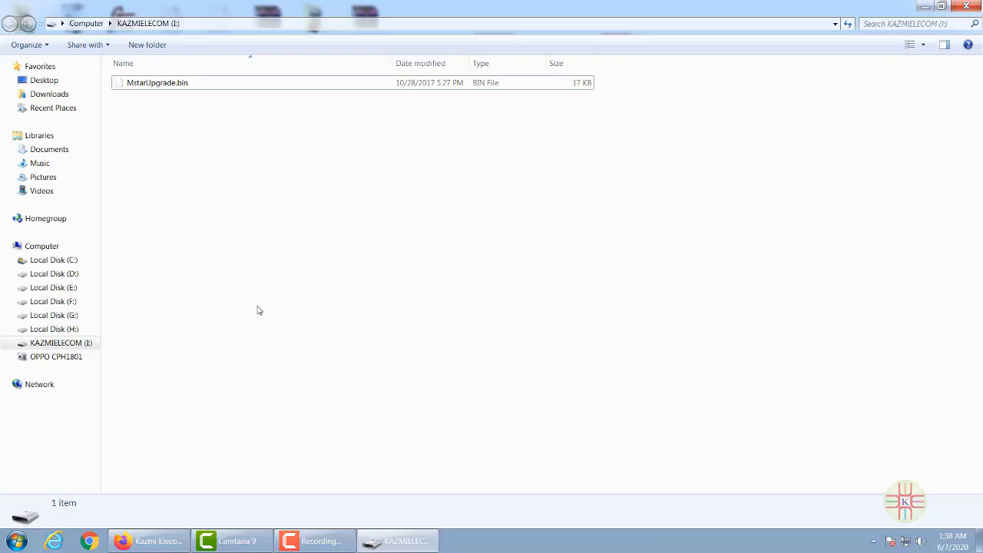
Go to the TP.MS338.PC821_1920x1080_Samsung folder inside Posted\TP.MS338.PC821 on Local Disk (G:)
left_click(66, 317)
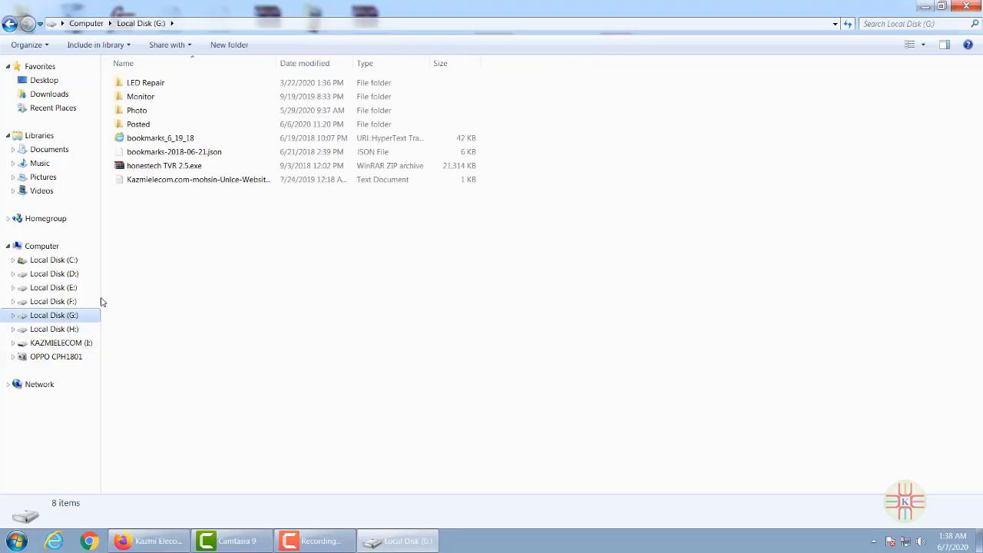
left_click(145, 126)
double_click(145, 127)
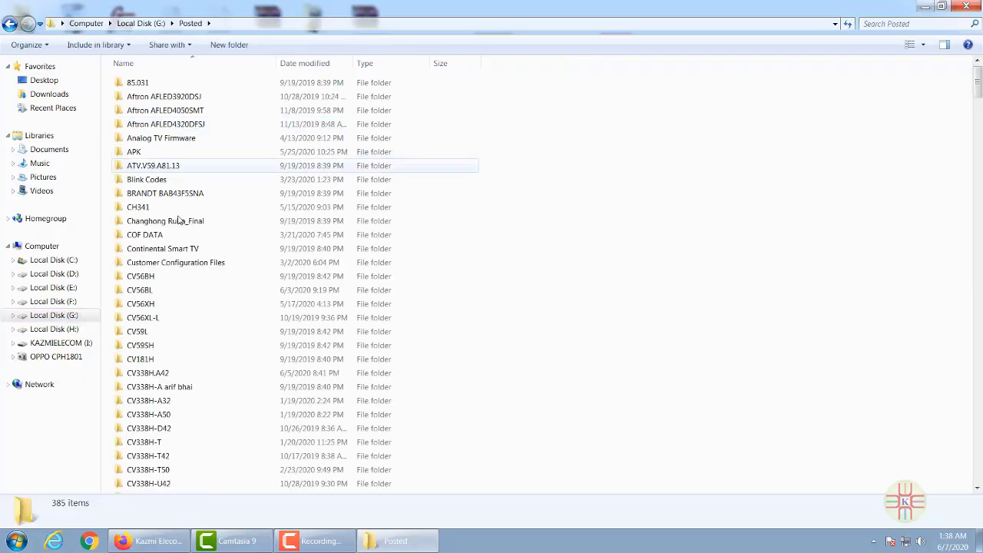
left_click(173, 194)
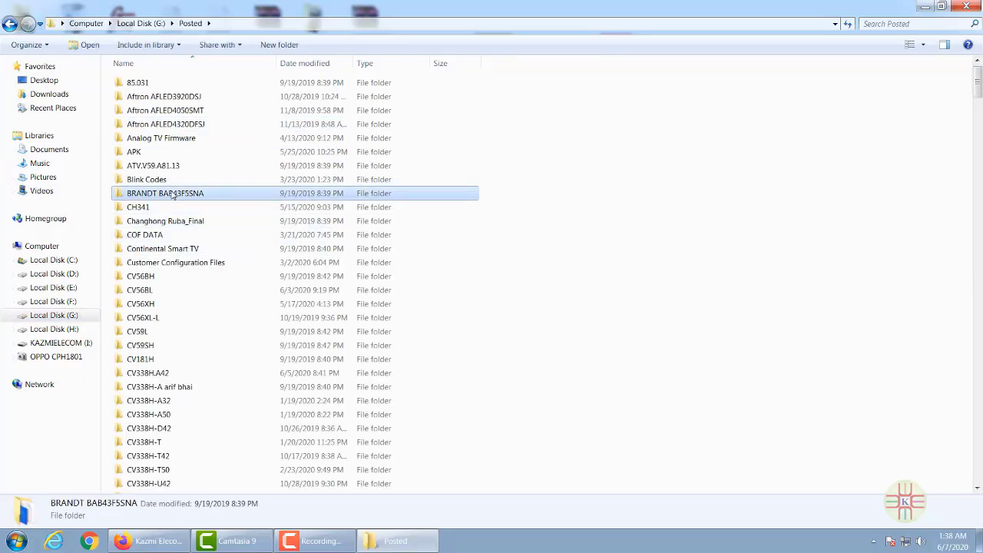
type("tp.ms338")
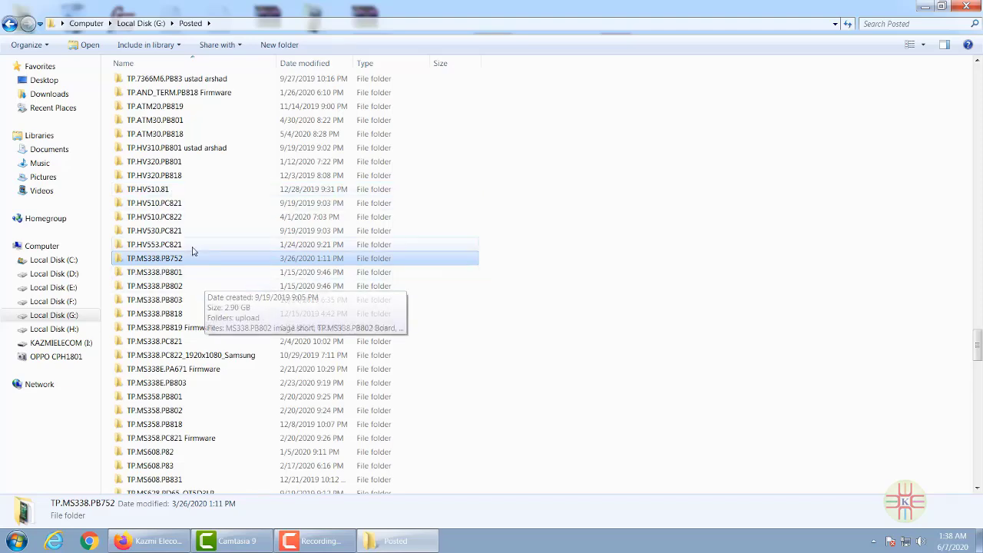
double_click(154, 342)
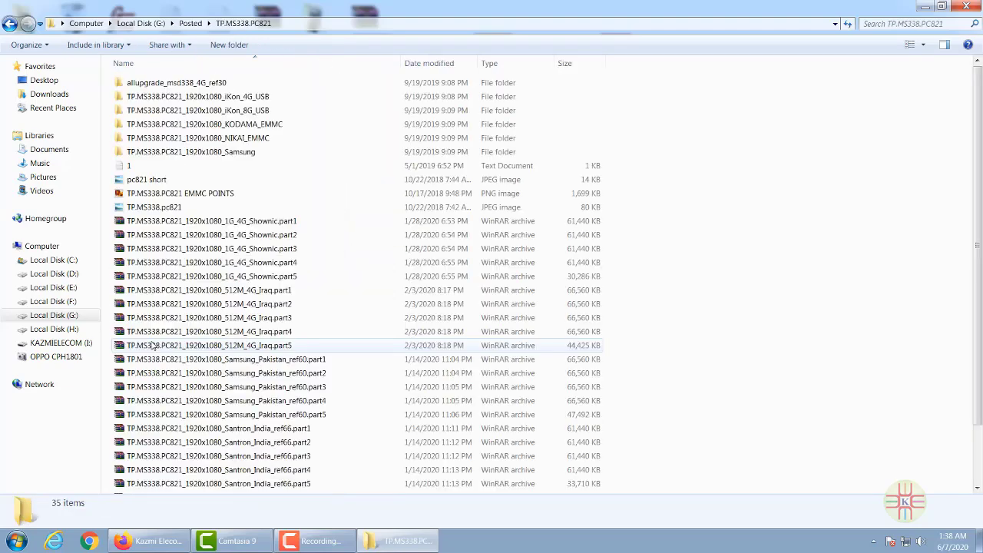
double_click(206, 151)
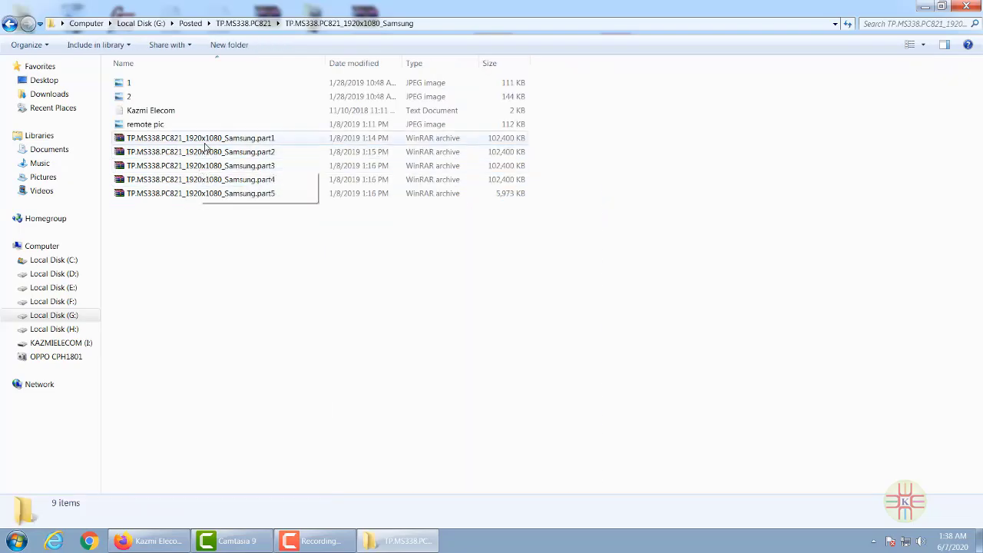
Open the TP.MS338.PC821_1920x1080_Samsung.part1 archive and enter its TP.MS338.PC821 FHD SAMSUNG IR folder
double_click(207, 139)
double_click(111, 121)
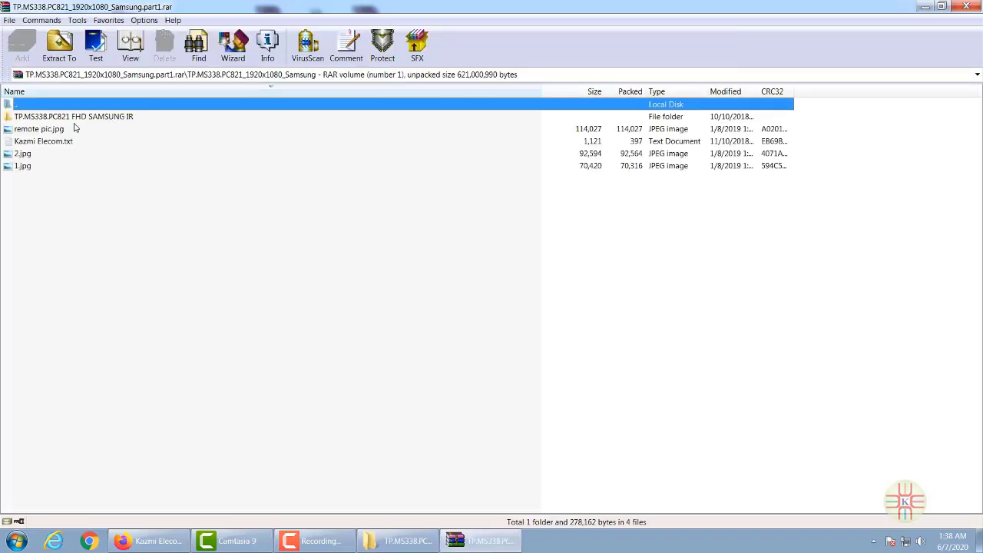
double_click(77, 121)
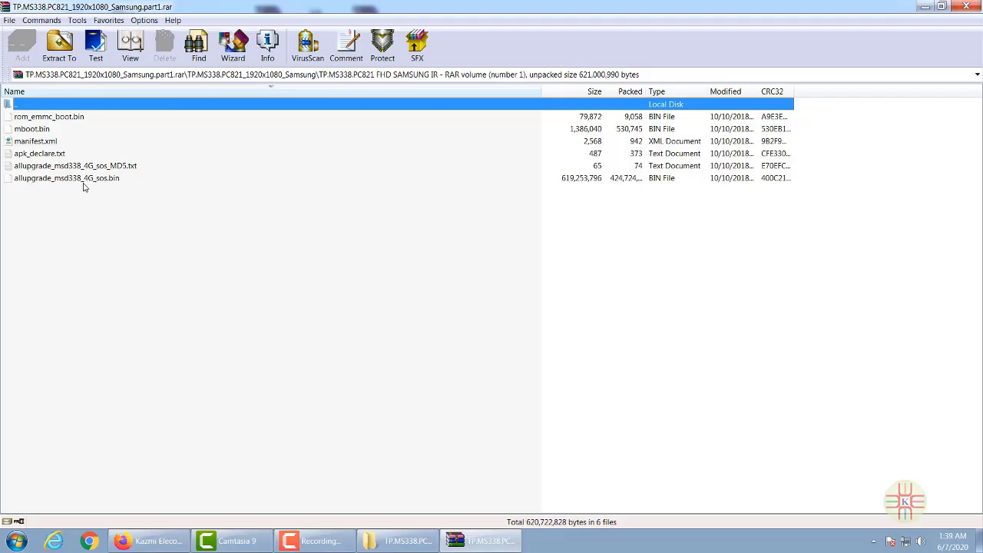
Read the firmware file name in allupgrade_msd338_4G_sos_MD5.txt, then close the text file
double_click(119, 166)
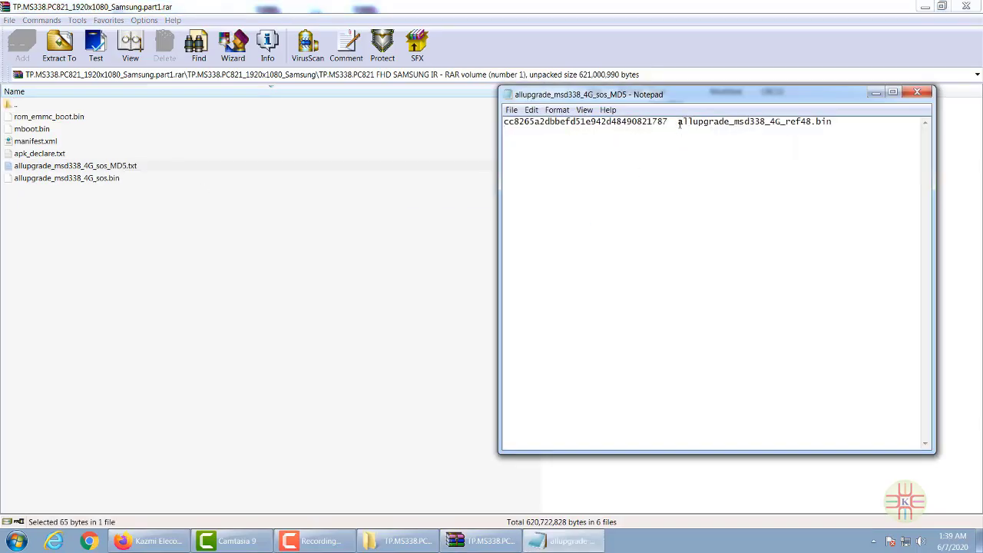
left_click_drag(679, 121, 833, 121)
left_click(814, 155)
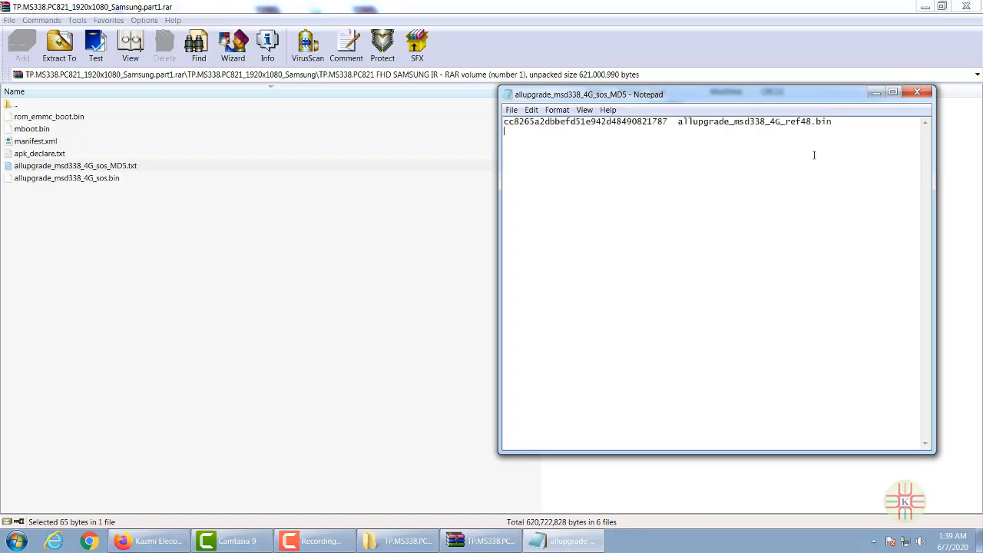
left_click(916, 93)
Copy the full name of allupgrade_msd338_4G_sos.bin in the archive to the clipboard
left_click(94, 178)
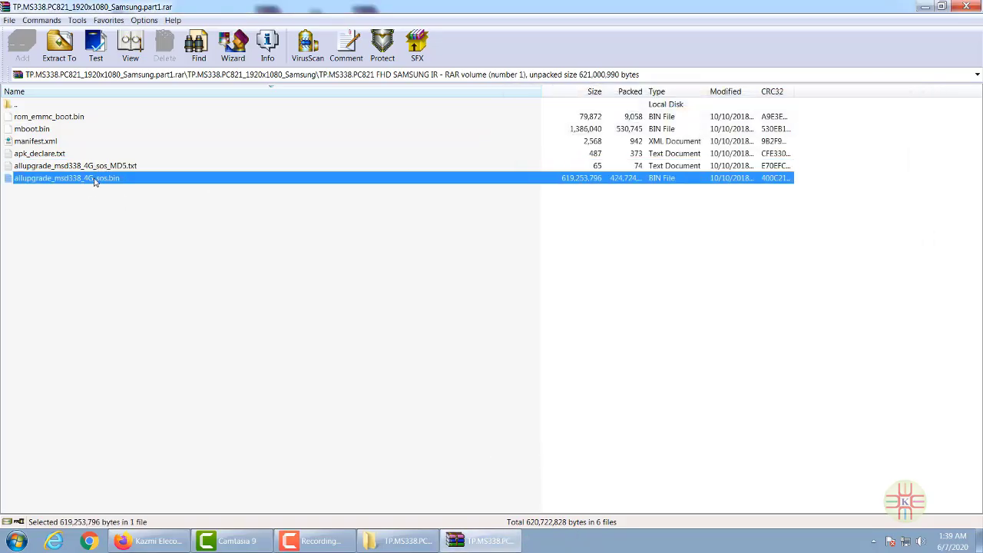
right_click(94, 179)
mouse_move(159, 255)
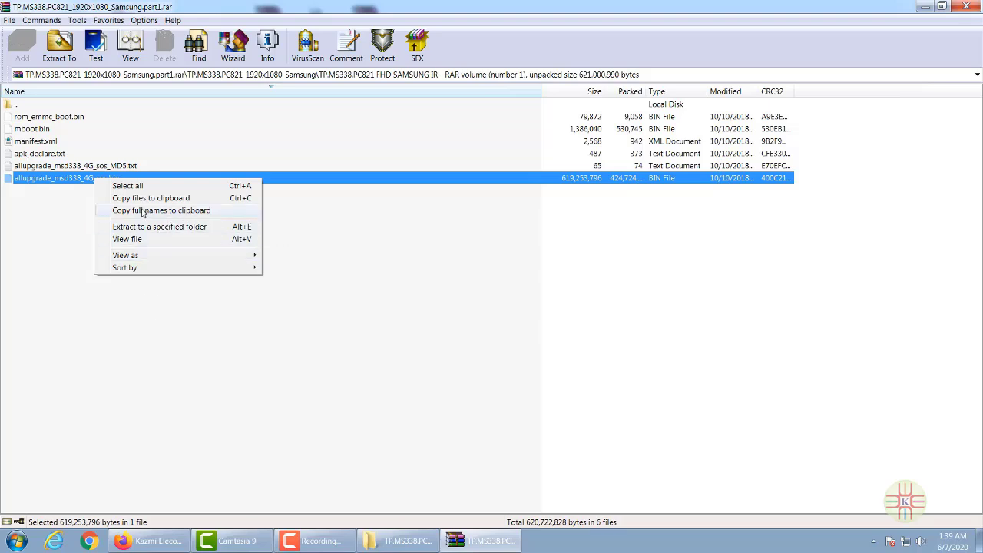
left_click(142, 210)
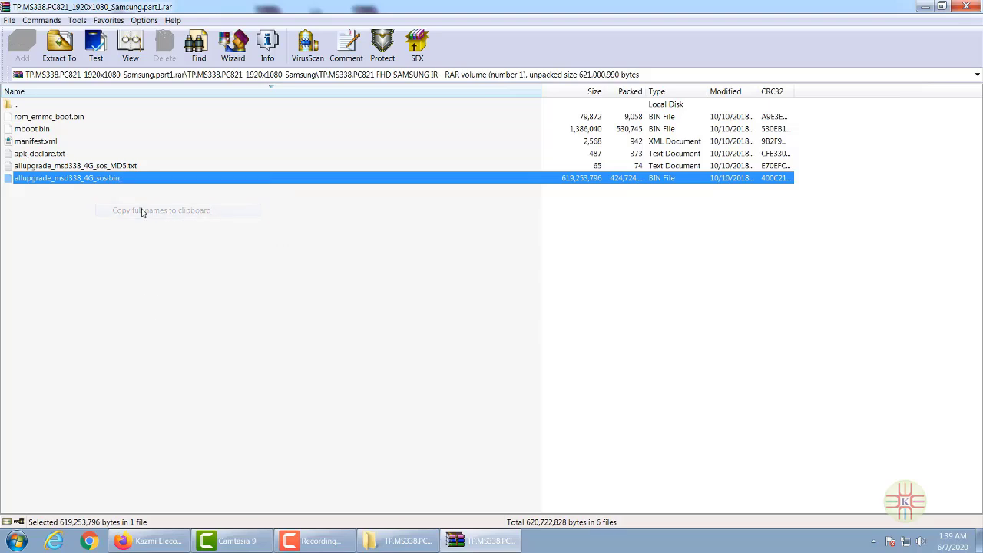
Paste the copied archive path into a new Notepad note and move allupgrade_msd338_4G_sos.bin onto its own line below the path
left_click(16, 542)
left_click(47, 252)
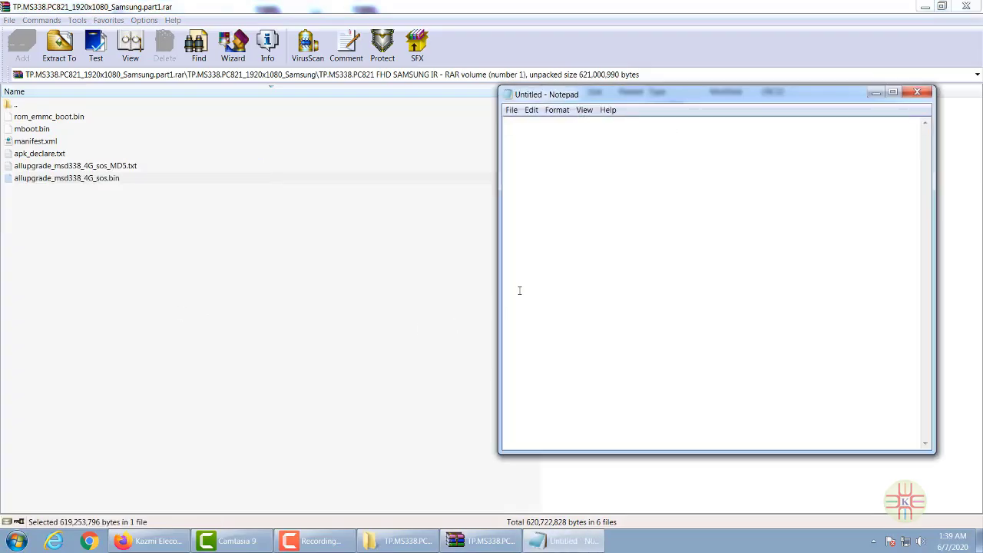
key("ctrl+v")
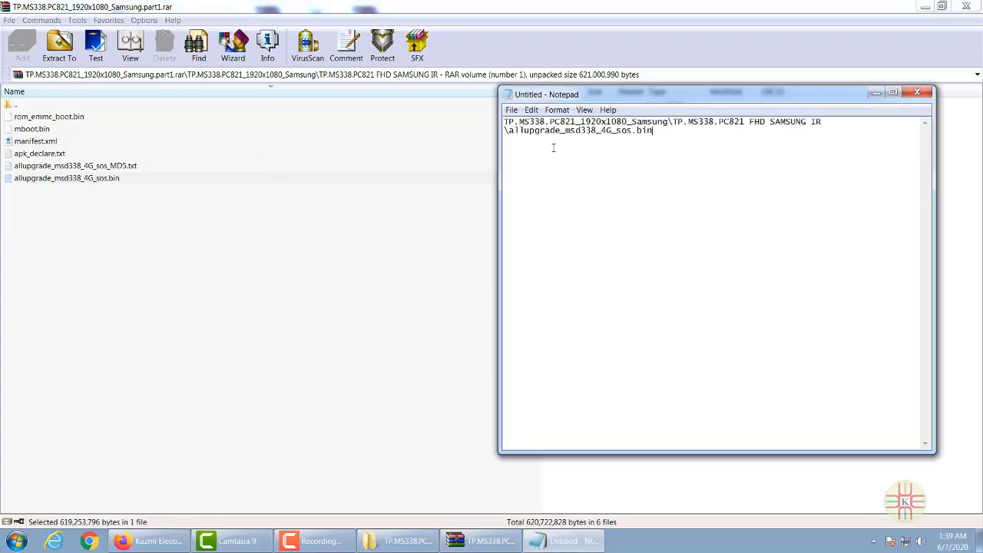
left_click_drag(508, 132, 649, 136)
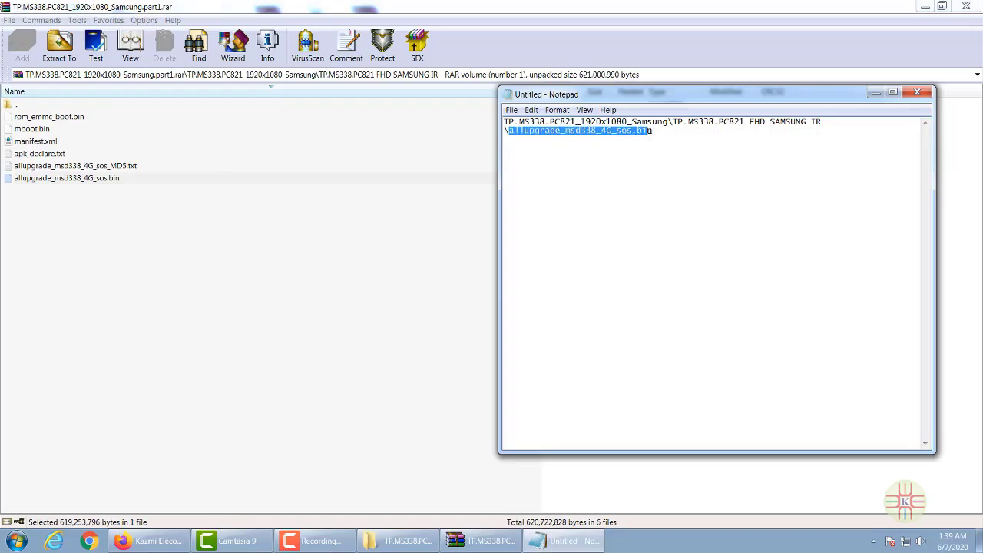
key("BackSpace")
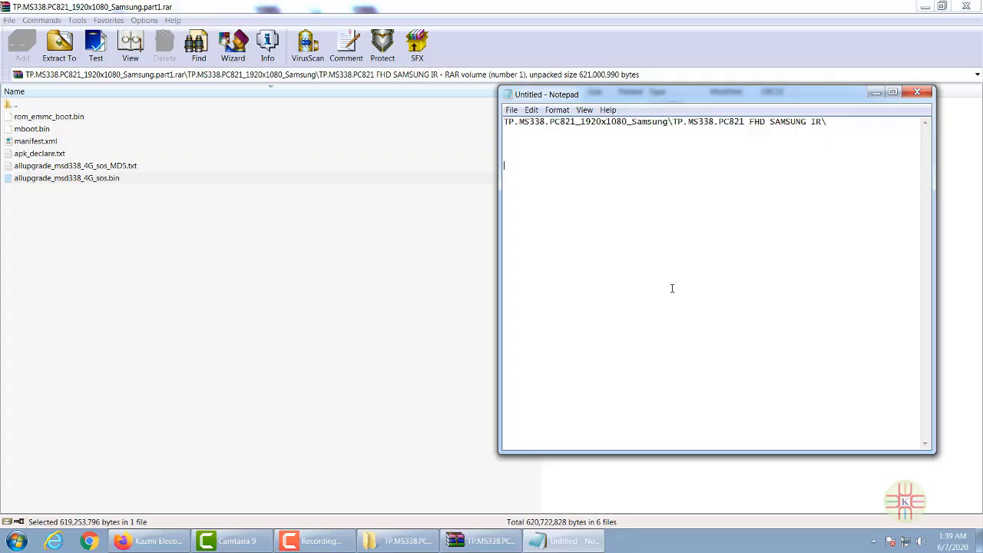
key("ctrl+v")
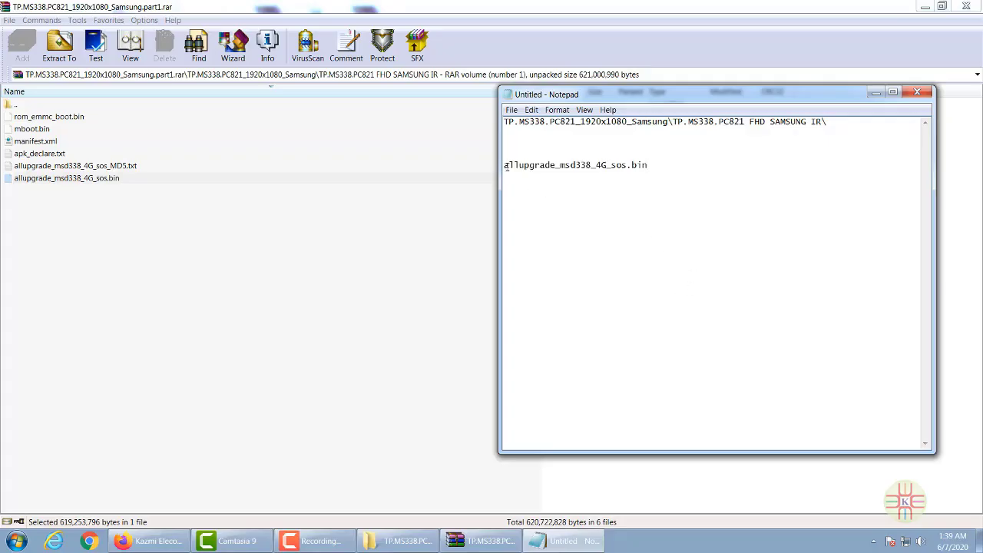
Examine the separated file name allupgrade_msd338_4G_sos.bin in the note and leave the whole name selected
left_click_drag(506, 167, 568, 167)
left_click(535, 169)
left_click_drag(504, 166, 648, 169)
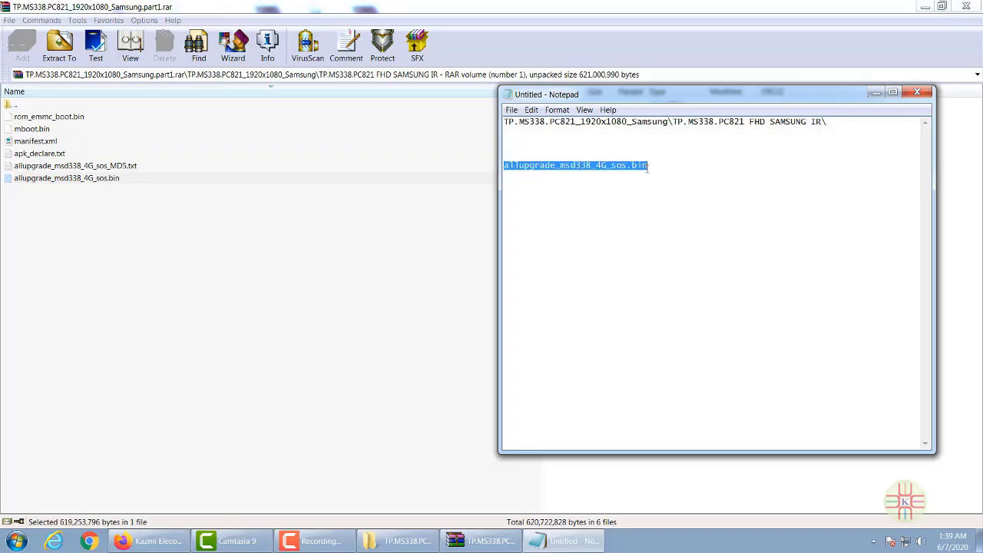
left_click(625, 166)
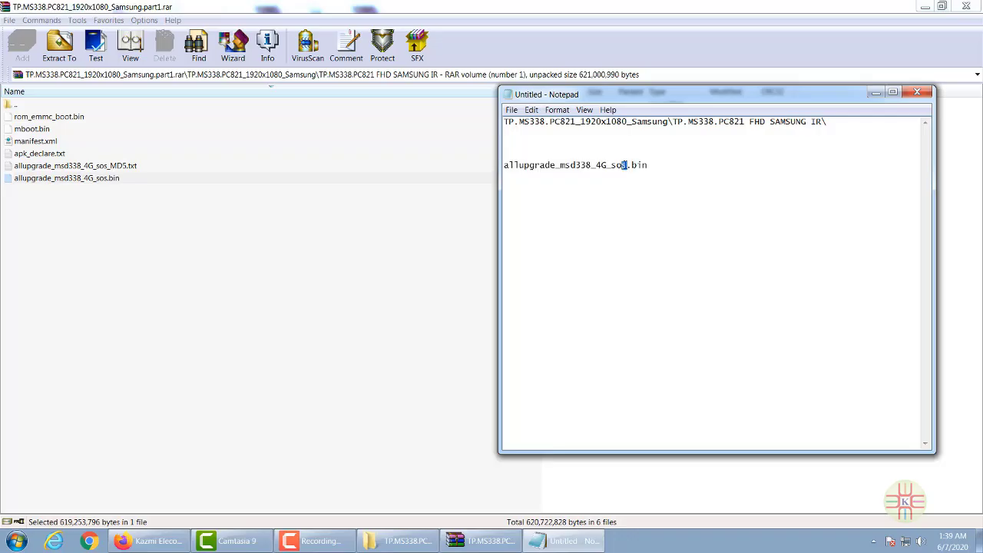
left_click_drag(612, 165, 509, 166)
left_click(611, 185)
left_click(638, 179)
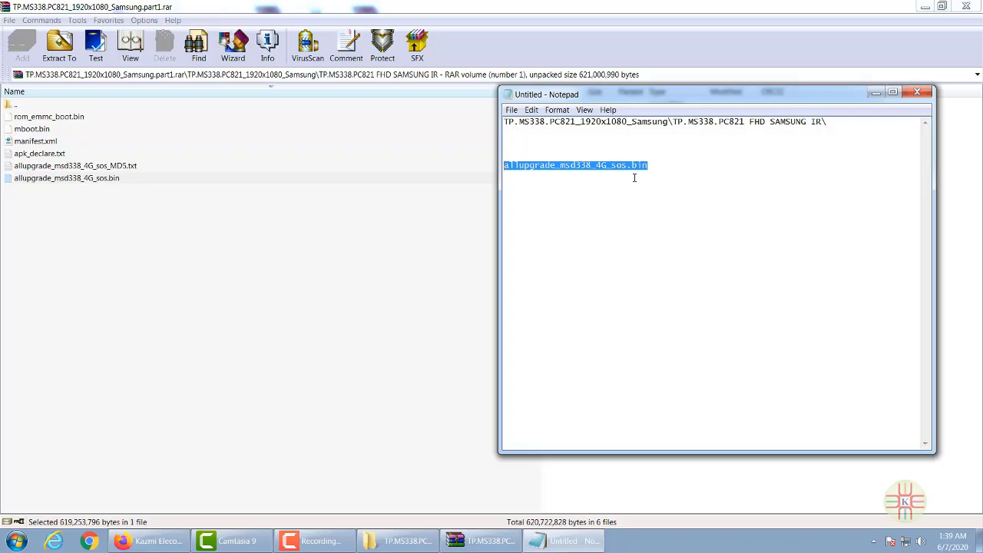
Put the note aside, close the firmware archive and go to the KAZMIELECOM (I:) drive in File Explorer
left_click(874, 93)
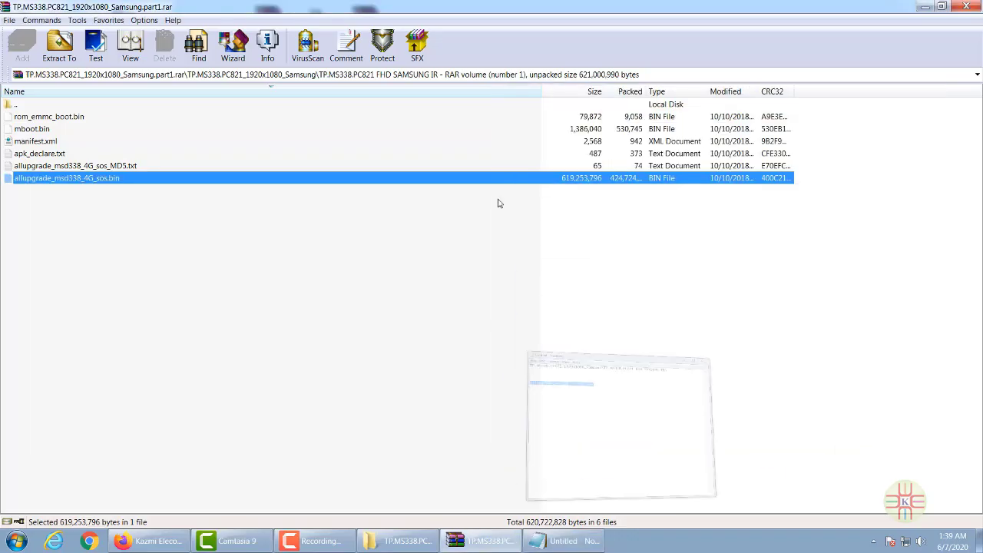
left_click(190, 272)
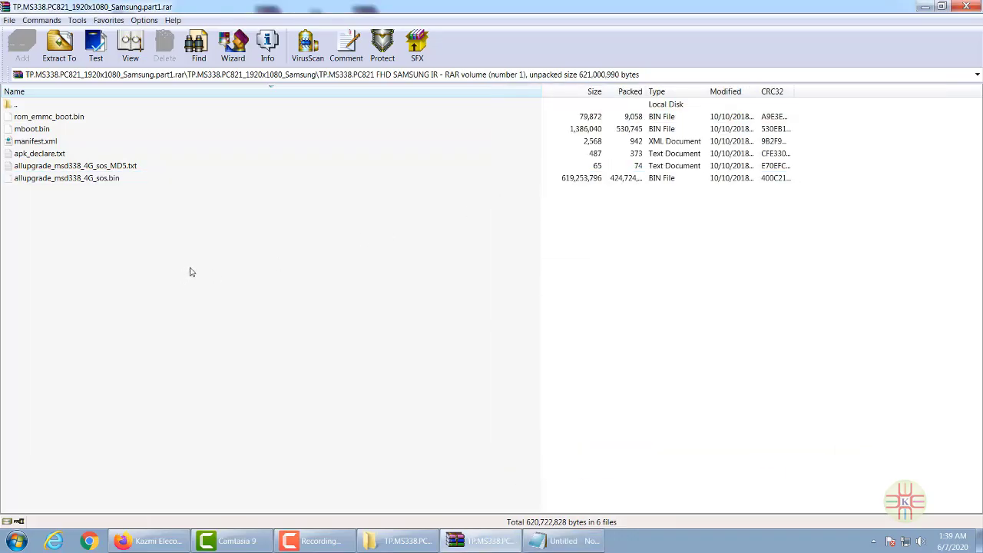
left_click(977, 5)
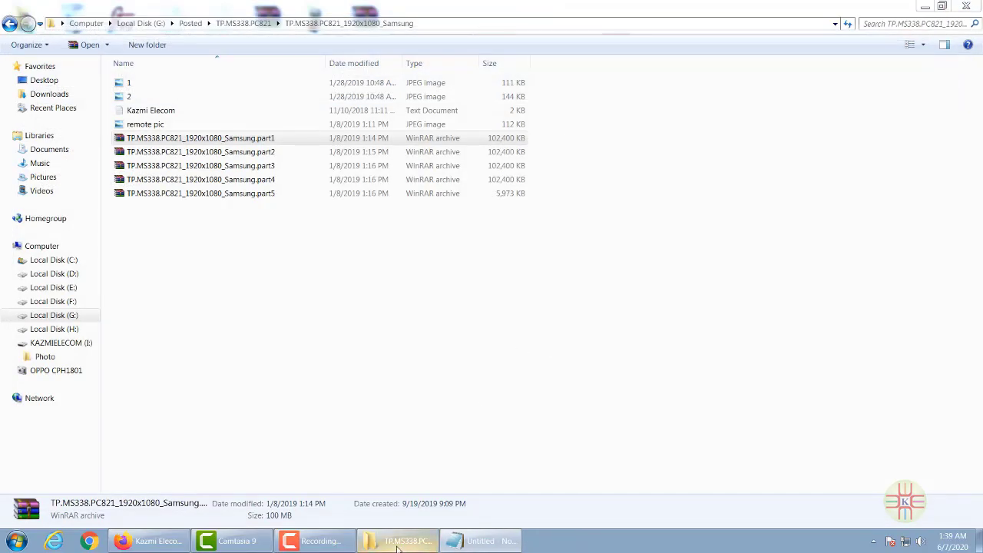
left_click(76, 342)
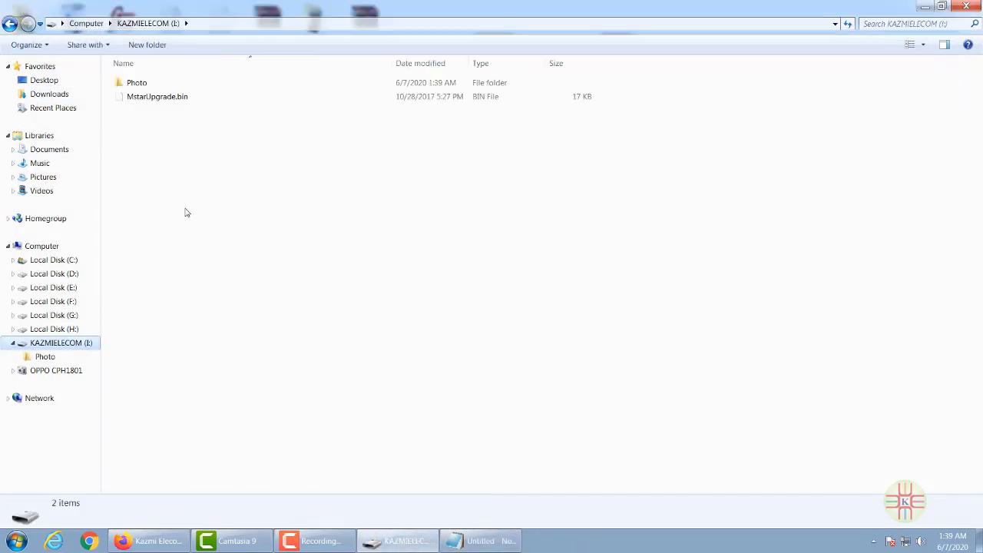
Rename MstarUpgrade.bin on the KAZMIELECOM (I:) drive as allupgrade_msd338_4G_sos.bin, without a duplicated extension
left_click(174, 99)
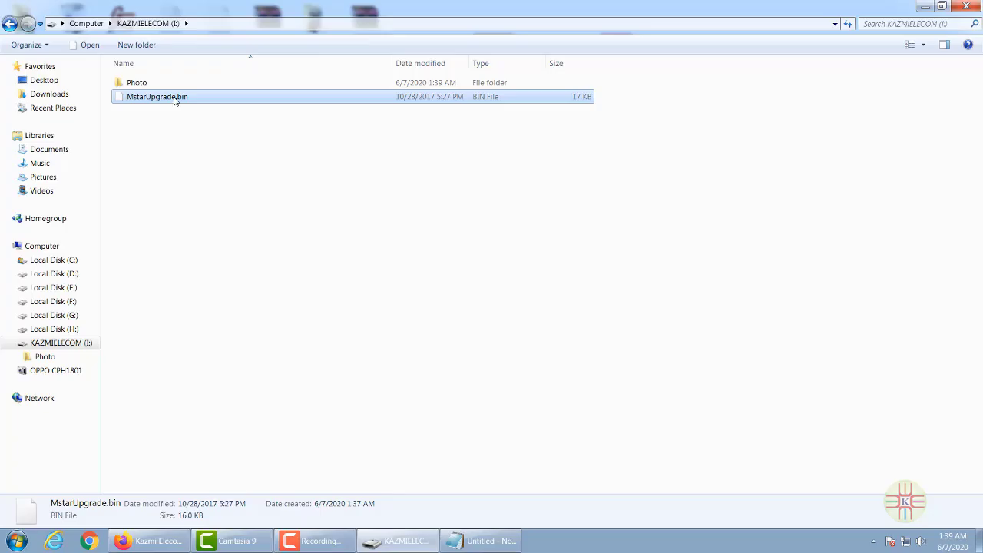
right_click(175, 99)
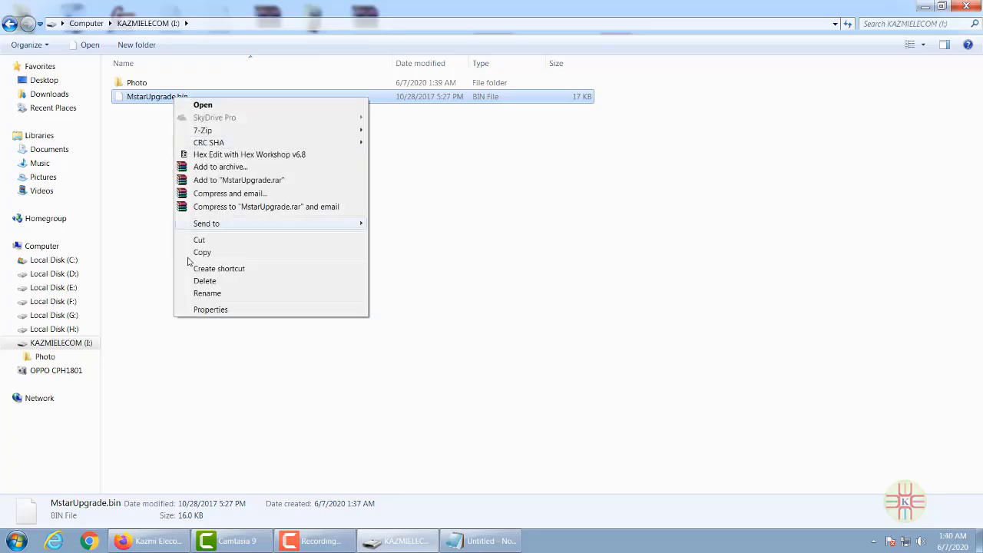
left_click(207, 294)
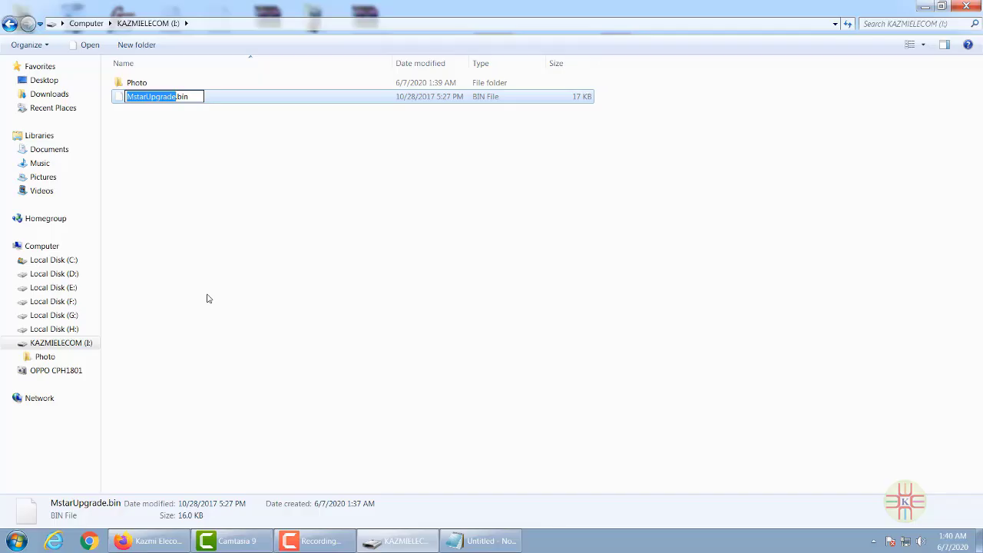
key("ctrl+v")
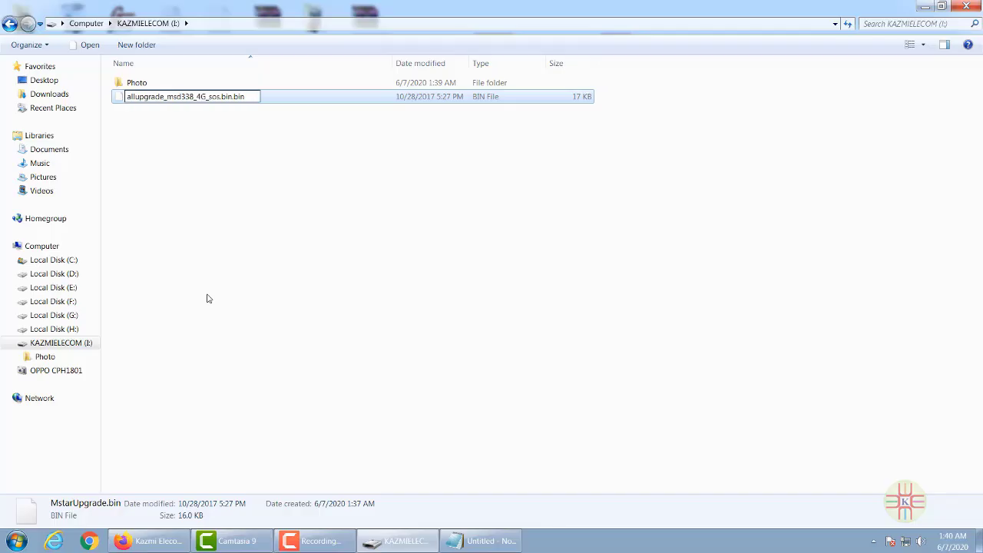
key("BackSpace")
key("BackSpace")
key("BackSpace")
key("BackSpace")
left_click(234, 161)
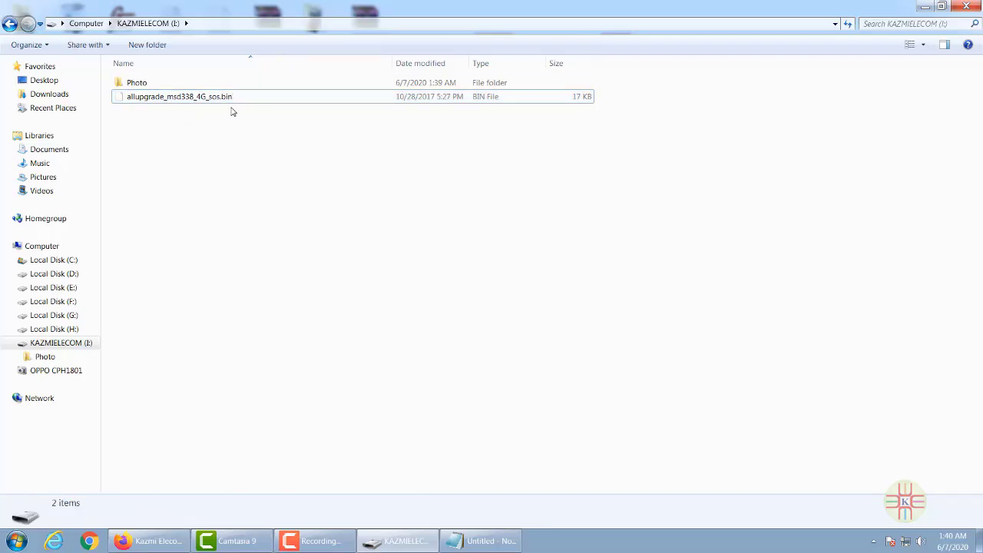
Permanently delete the Photo folder from the KAZMIELECOM (I:) drive
left_click(216, 99)
left_click(247, 163)
key("Up")
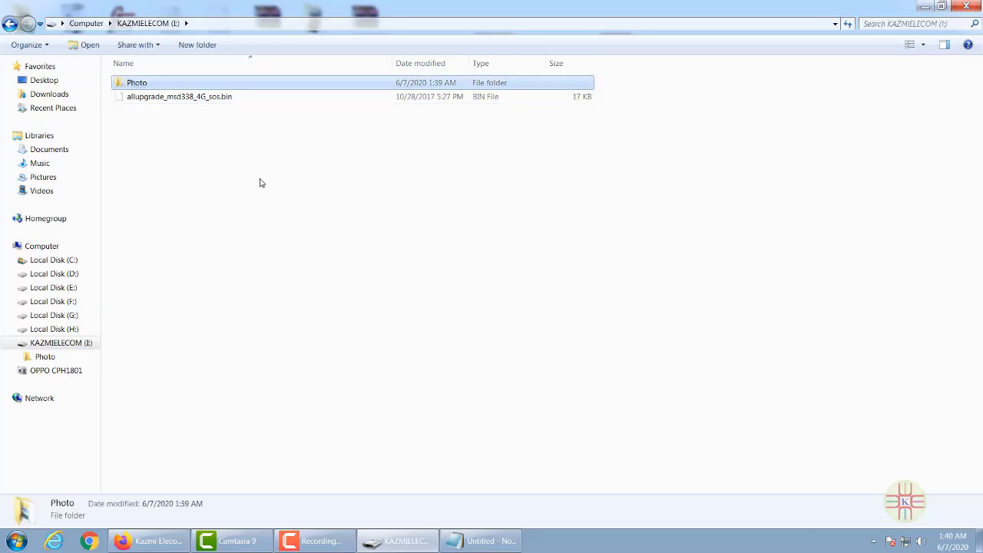
key("shift+Delete")
key("Return")
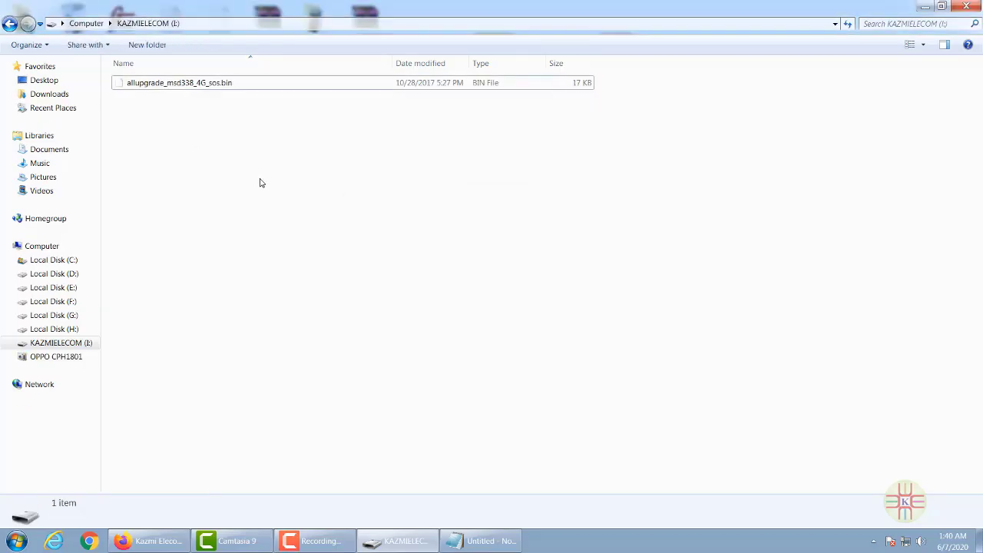
Close the USB drive's window and close the untitled note without saving its changes
left_click(194, 85)
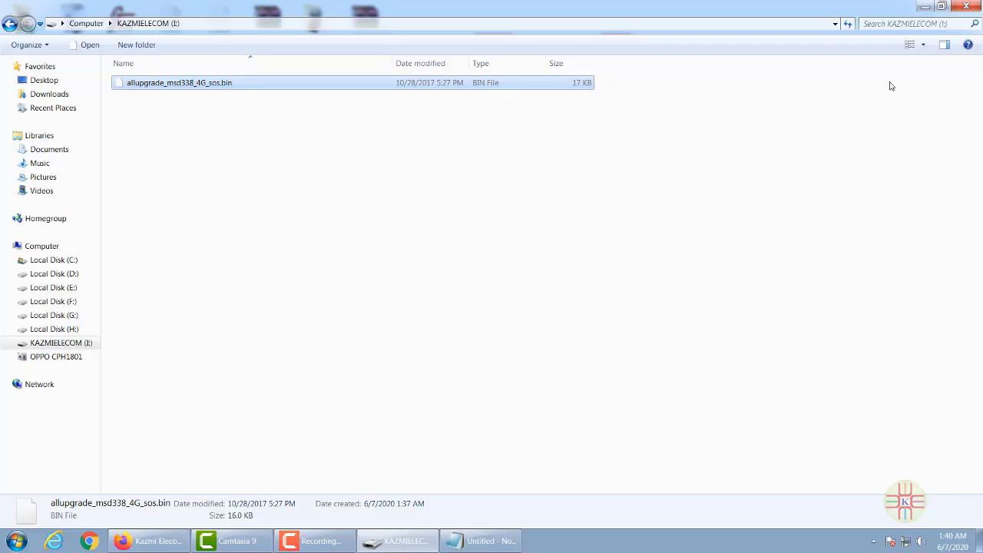
left_click(966, 7)
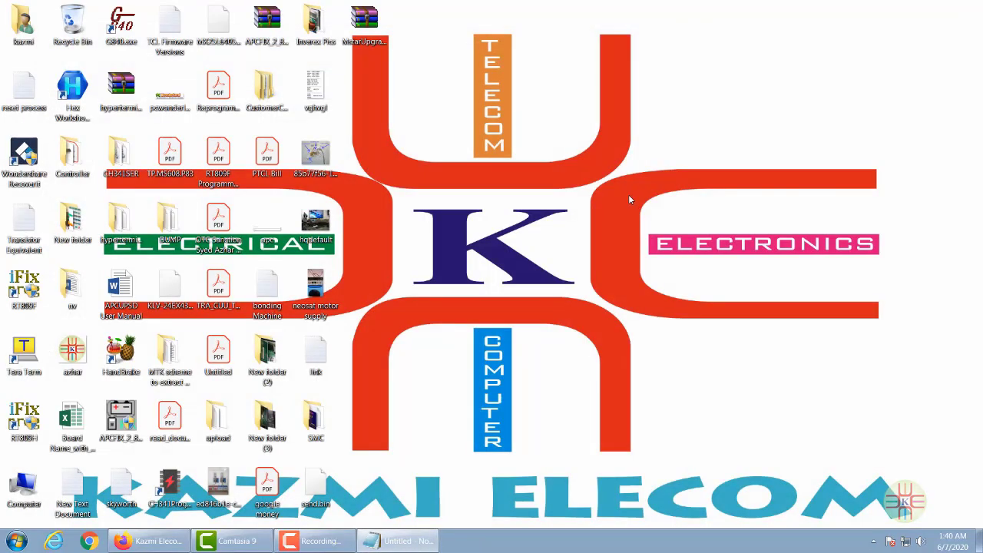
left_click(434, 541)
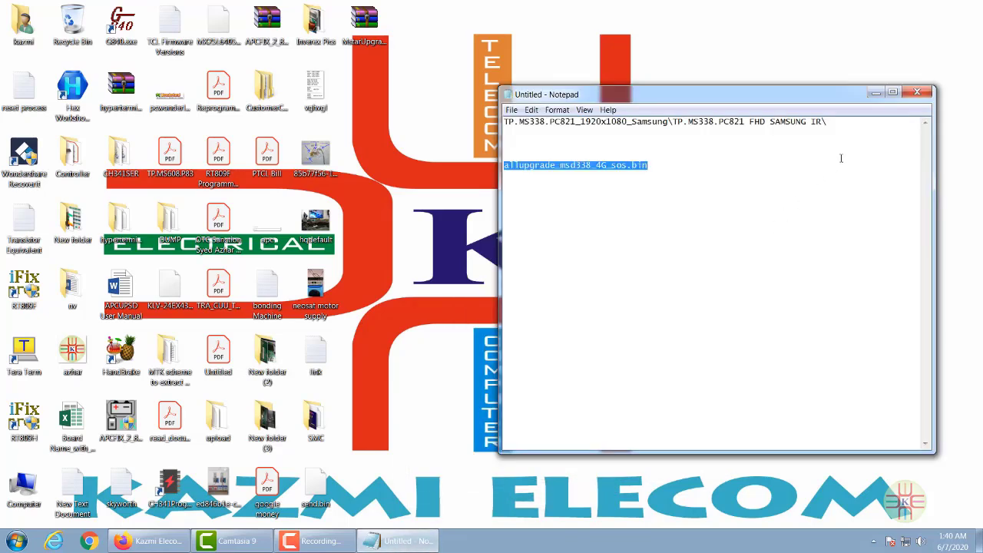
left_click(906, 94)
left_click(521, 270)
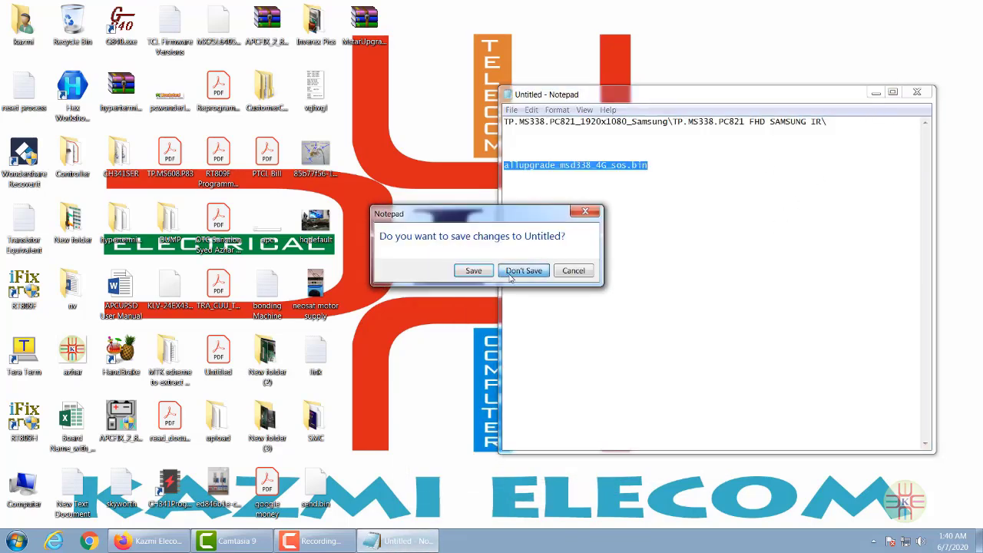
left_click(313, 545)
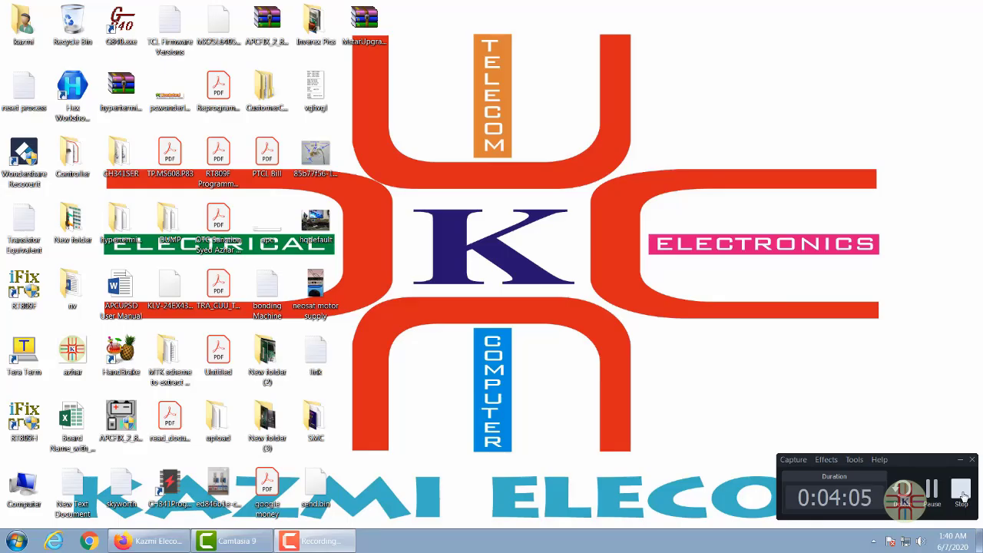
left_click(961, 491)
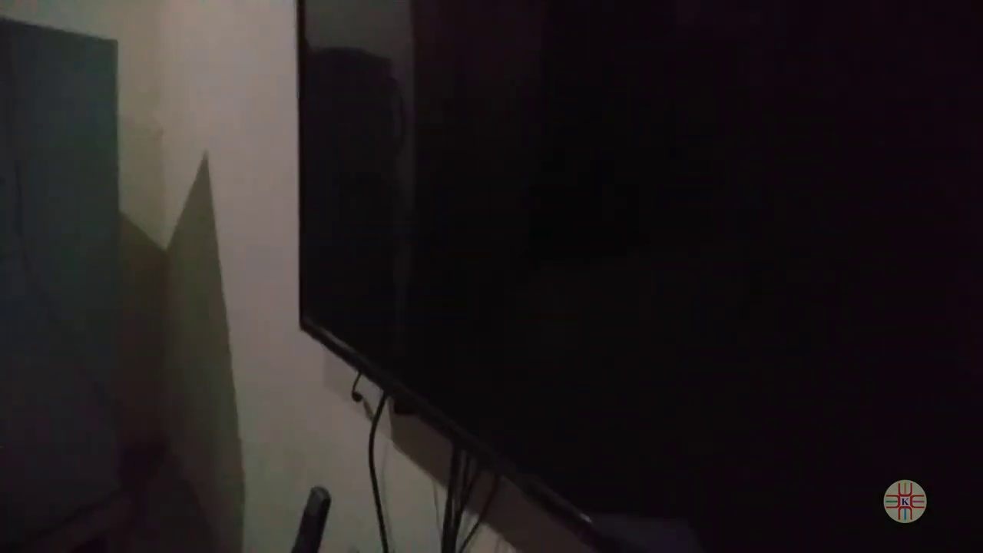